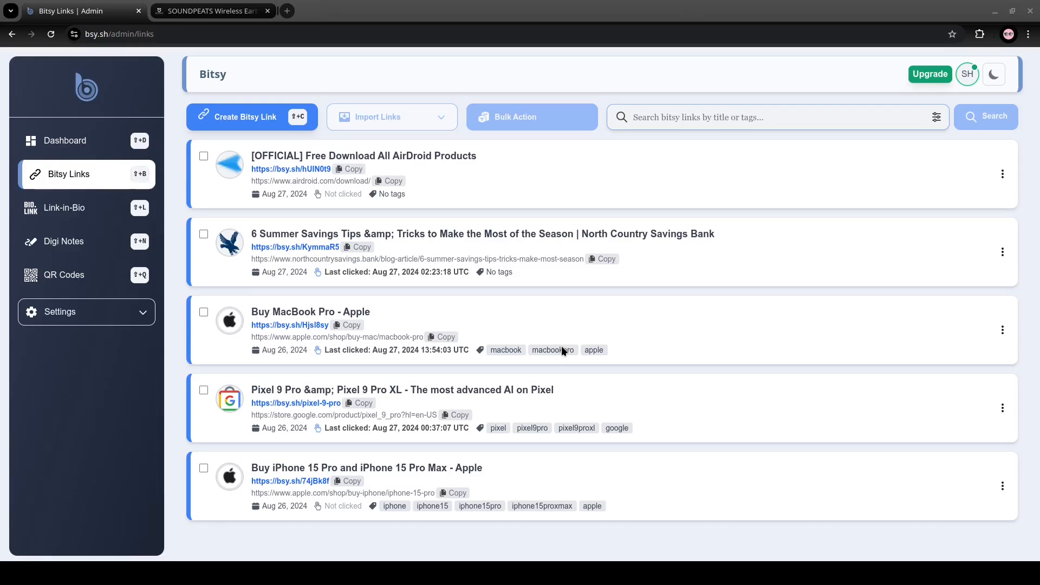
- View the SOUNDPEATS website in its open tab, and return to the Bitsy links list
click(247, 575)
click(451, 210)
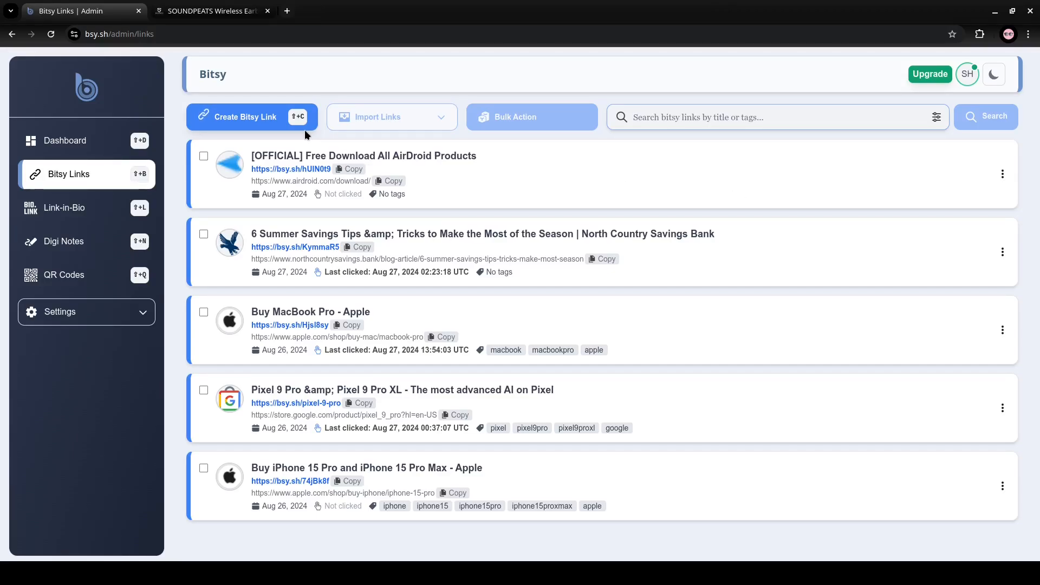
click(218, 15)
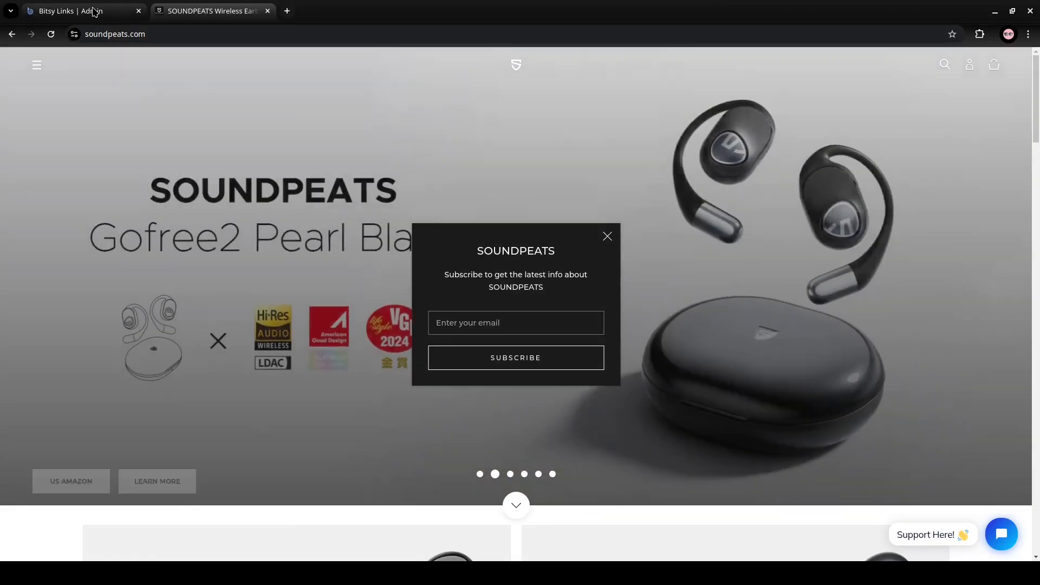
click(94, 11)
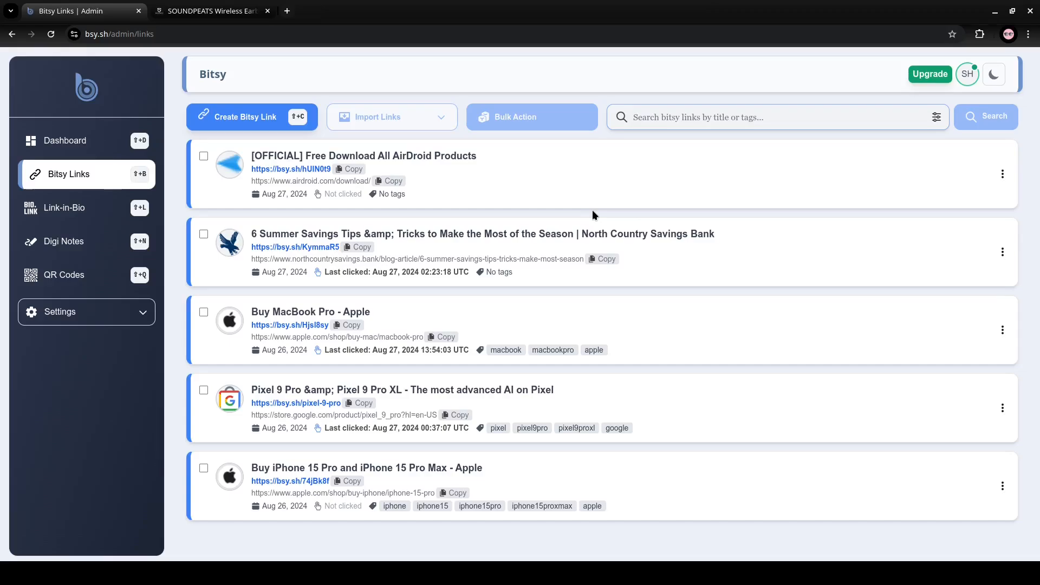
click(262, 118)
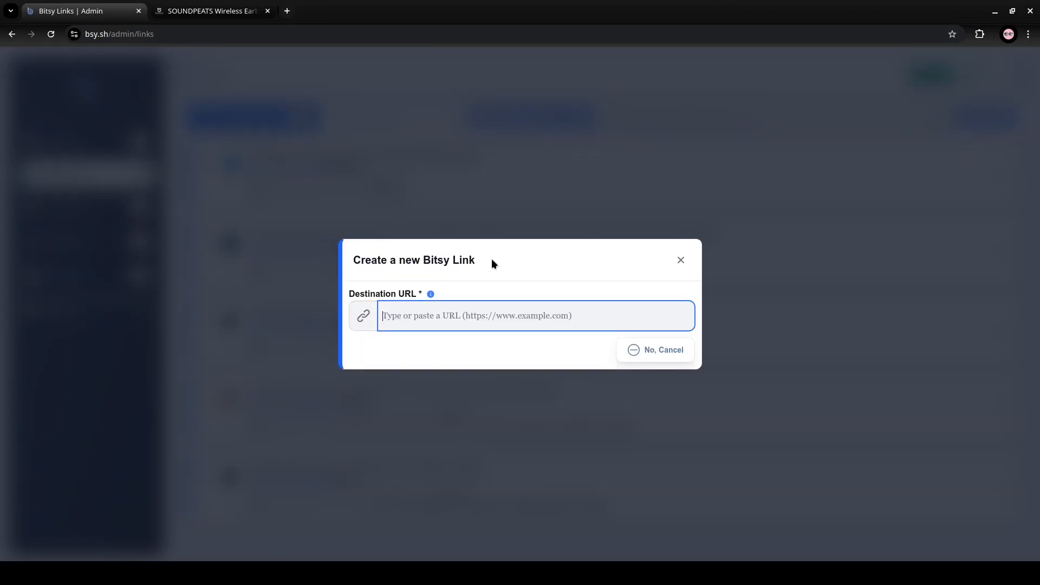
text(https://soundpeats.com/collections/all-products/all)
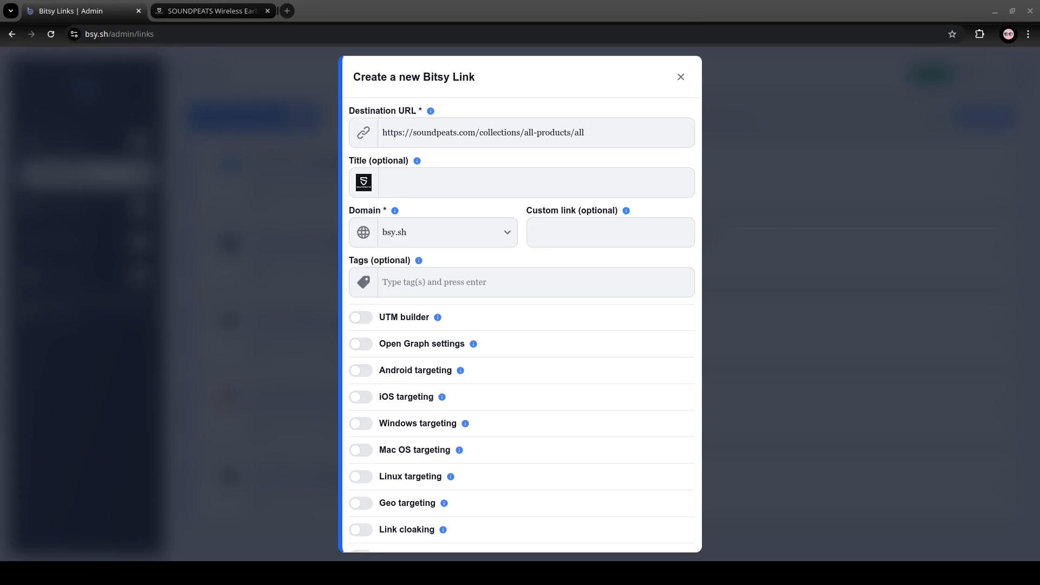
click(482, 89)
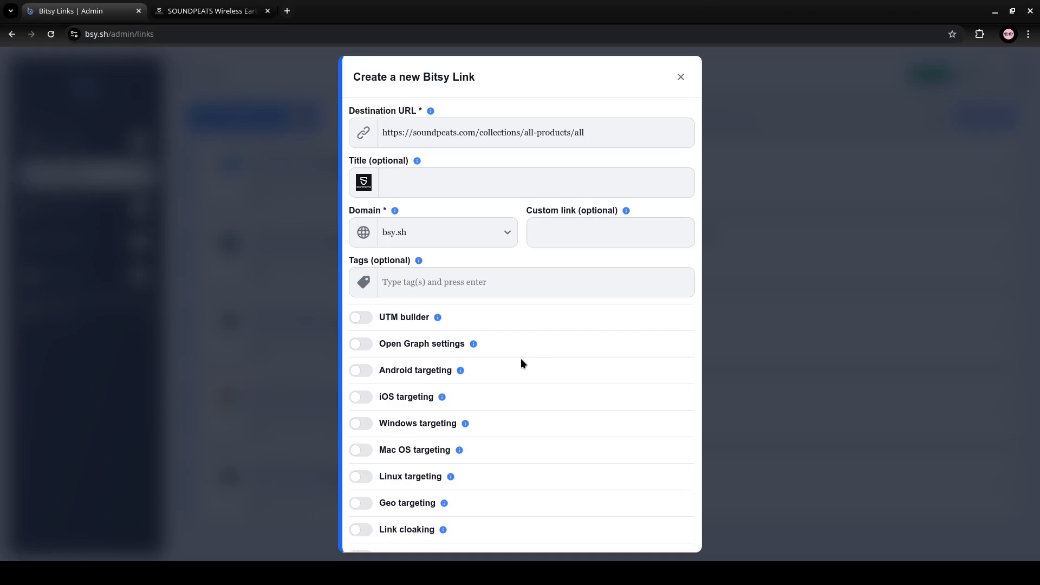
- Enable geo targeting for the new link
scroll(521, 363, down, 2)
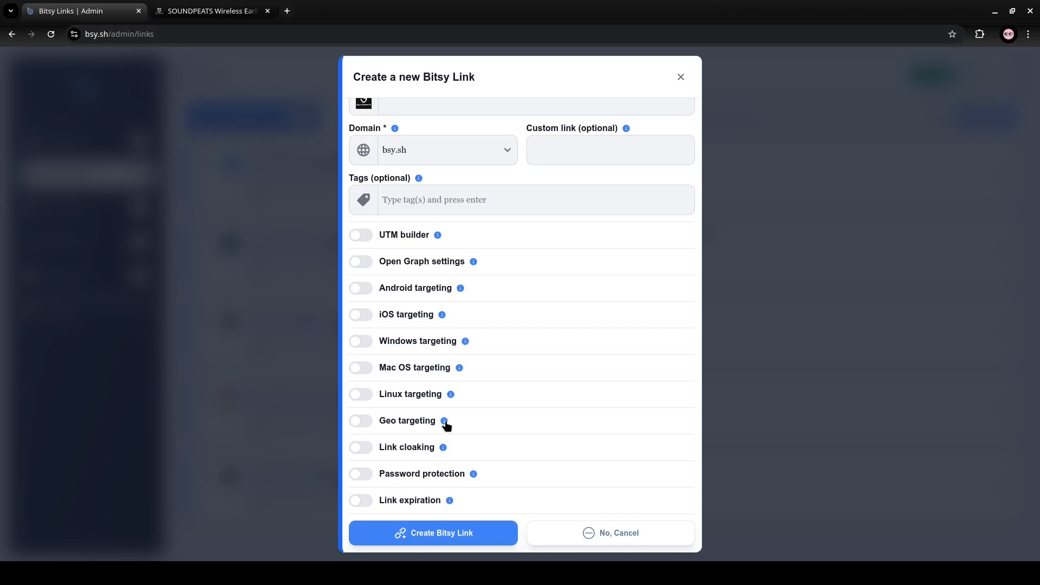
mouse_move(446, 425)
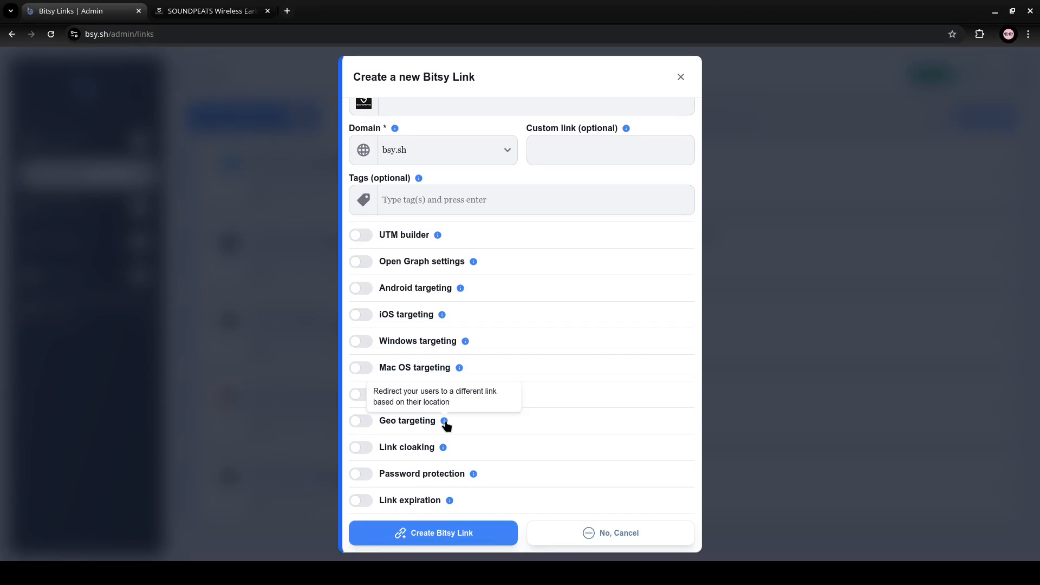
click(417, 425)
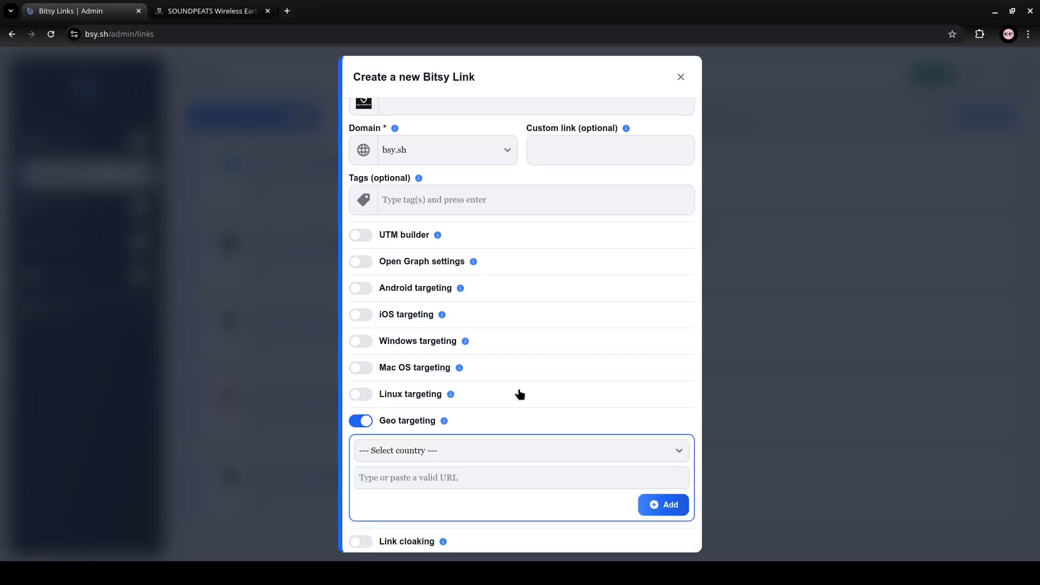
scroll(519, 394, down, 1)
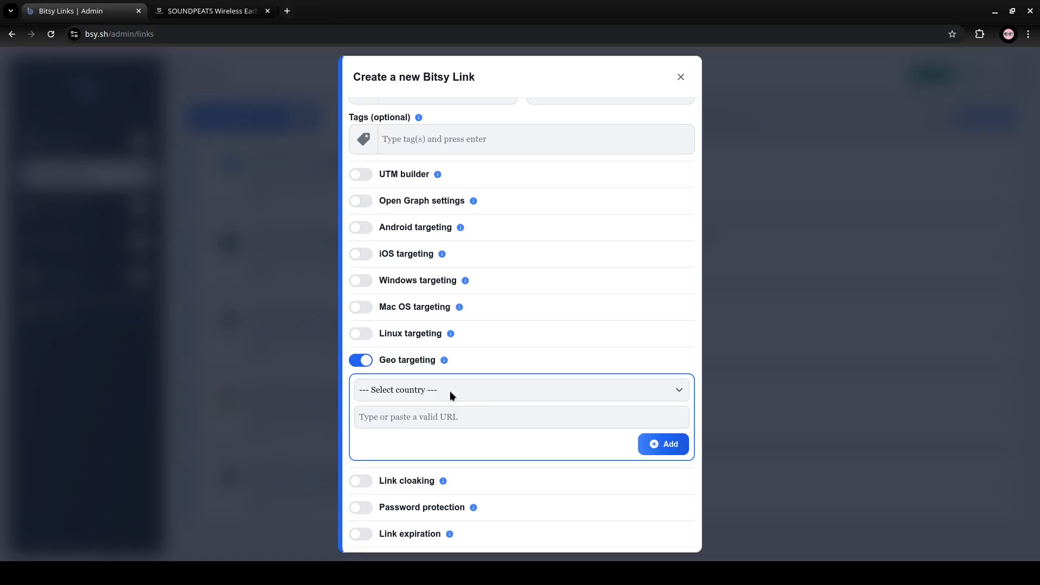
key(u)
key(Down)
key(Down)
key(Down)
key(Down)
text(res/SoundPEATS/page/DC308C76-6DE8-4308-A798-E2FC425123A8?ref_=ast_bln)
click(666, 453)
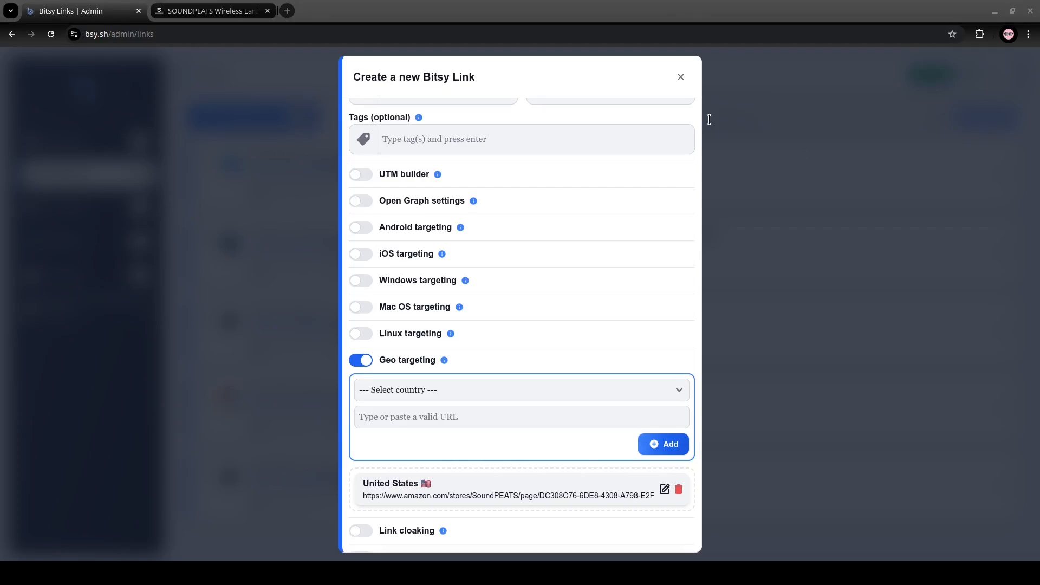
- Add a geo target for the United Kingdom with the copied amazon.co.uk SoundPEATS store URL
click(425, 389)
key(u)
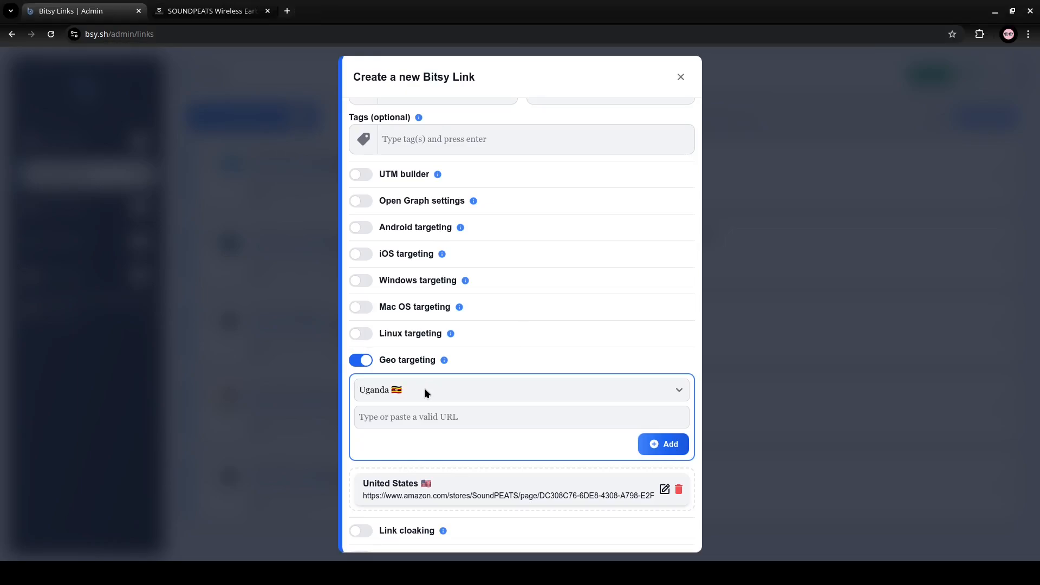
key(u)
key(u)
text(https://www.amazon.com/stores/SoundPEATS/page/38B1644E-4CF1-42B5-A0A7-AD82290DB3F3?ref_=ast_bln)
click(663, 443)
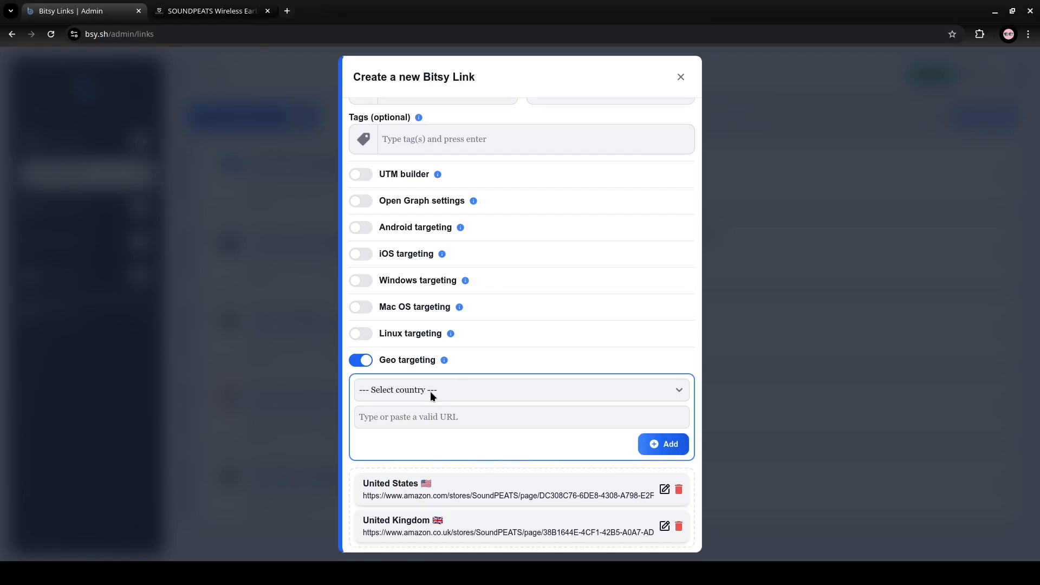
- Add a geo target for Canada with the copied amazon.ca SoundPEATS store URL
key(c)
key(c)
key(c)
click(425, 421)
text(https://www.amazon.ca/stores/SoundPEATS/page/E5164F2D-8162-4EA2-8C28-45AB7F6CFF4F?ref_=ast_bln)
click(656, 445)
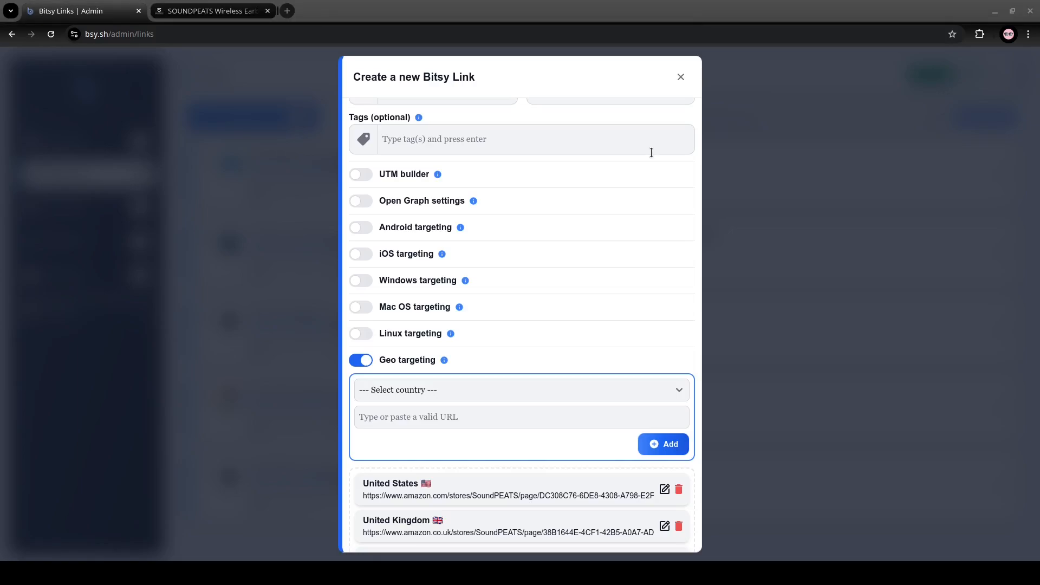
- Add a geo target for Australia with the copied amazon.com.au SOUNDPEATS store URL
click(428, 391)
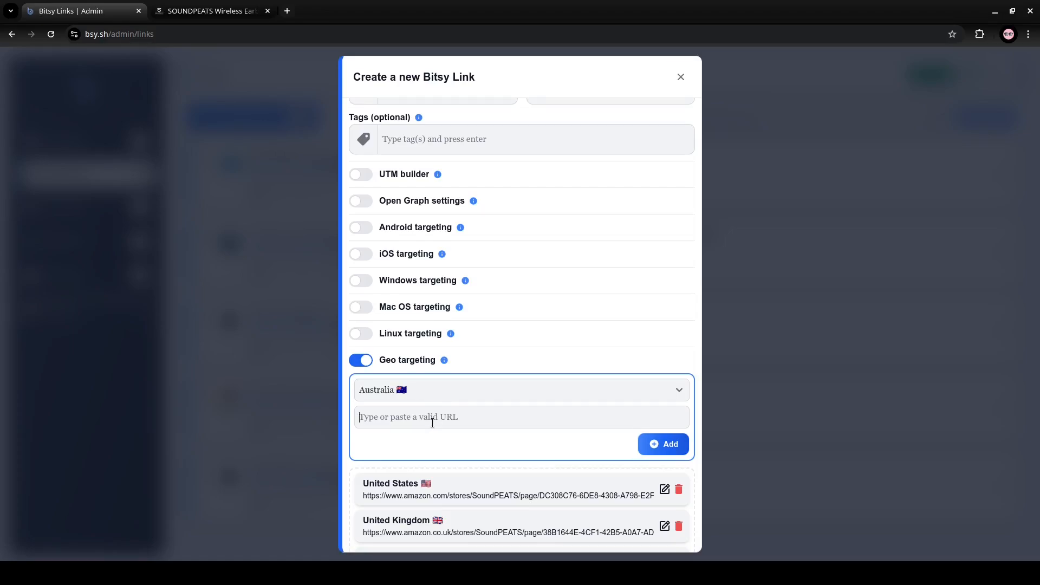
key(ctrl+v)
click(663, 450)
- Add a geo target for Italy with the copied amazon.it SoundPEATS store URL ending in 3121FB8A-0F91-460D-AA0E-0E9A00DBD053?ref_=ast_bln
scroll(471, 465, down, 4)
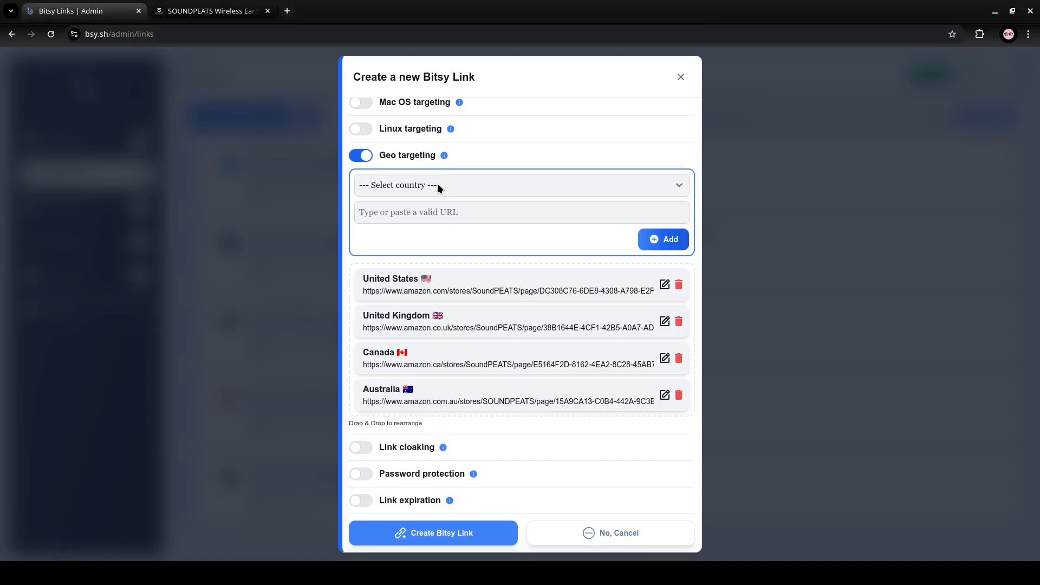
text(it)
click(422, 216)
text(https://www.amazon.it/stores/SoundPEATS/page/3121FB8A-0F91-460D-AA0E-0E9A00DBD053?ref_=ast_bln)
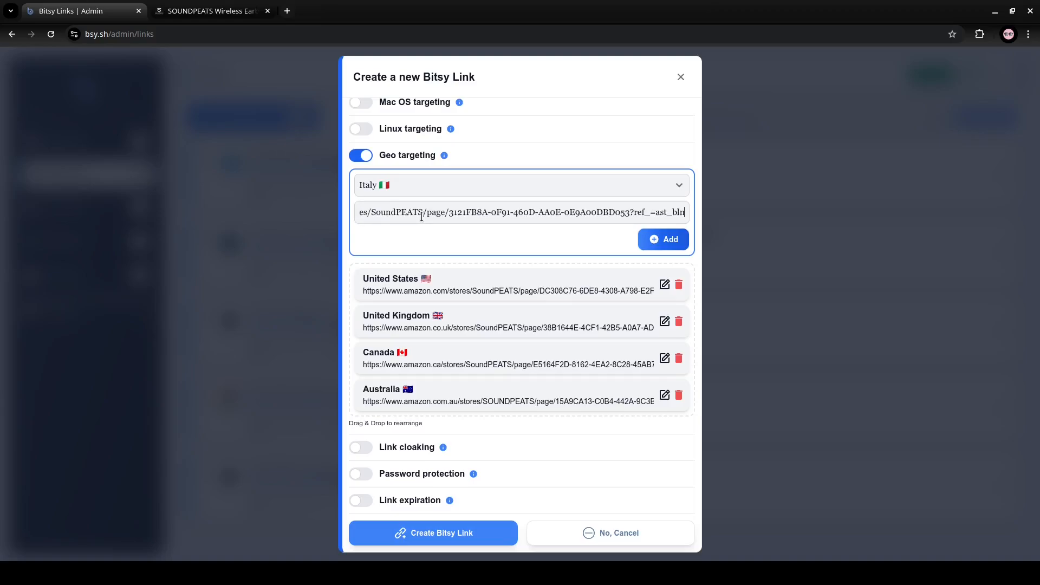
click(666, 241)
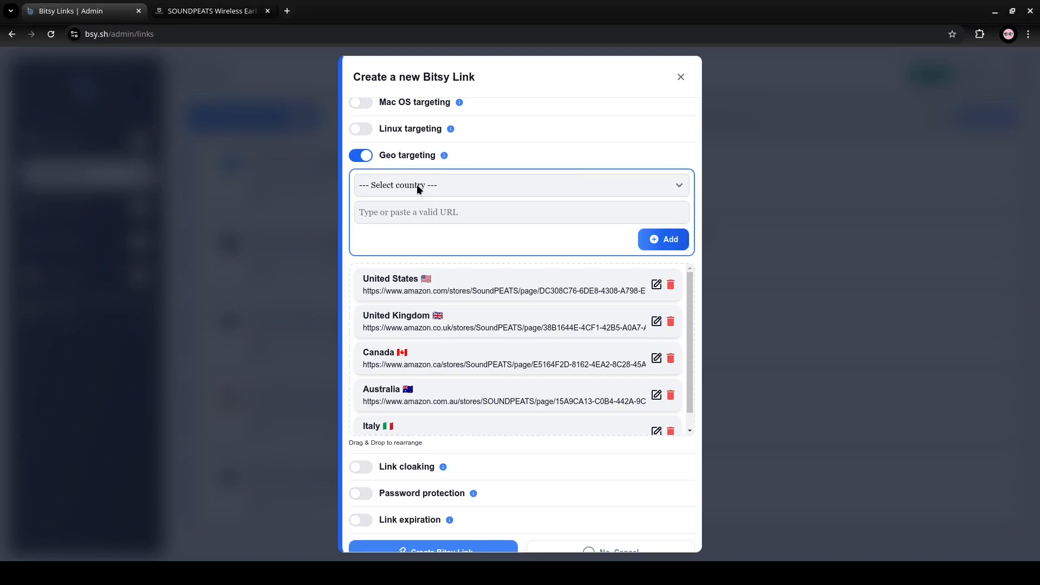
key(u)
key(u)
key(u)
key(ctrl+v)
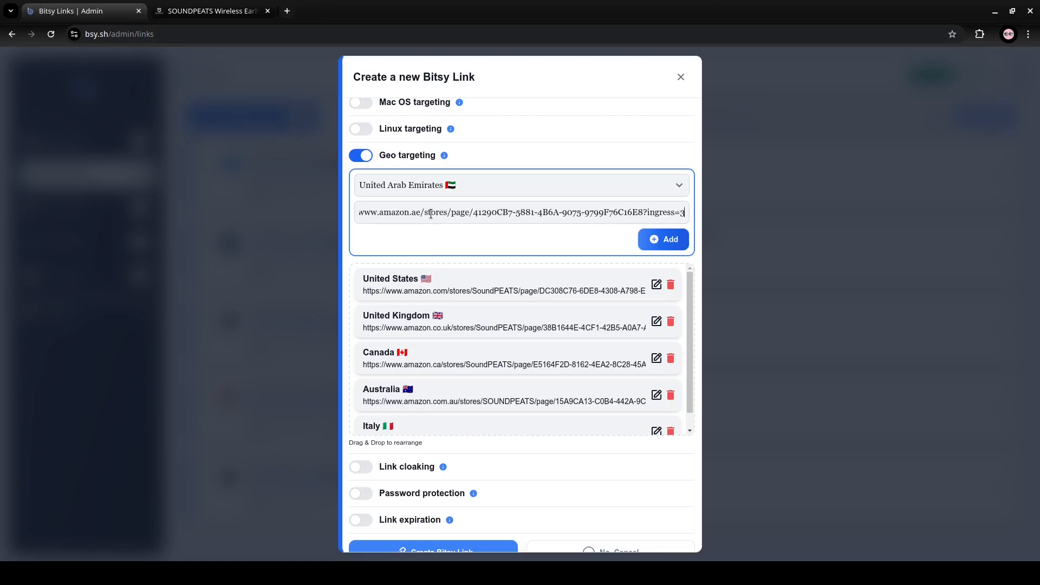
click(658, 241)
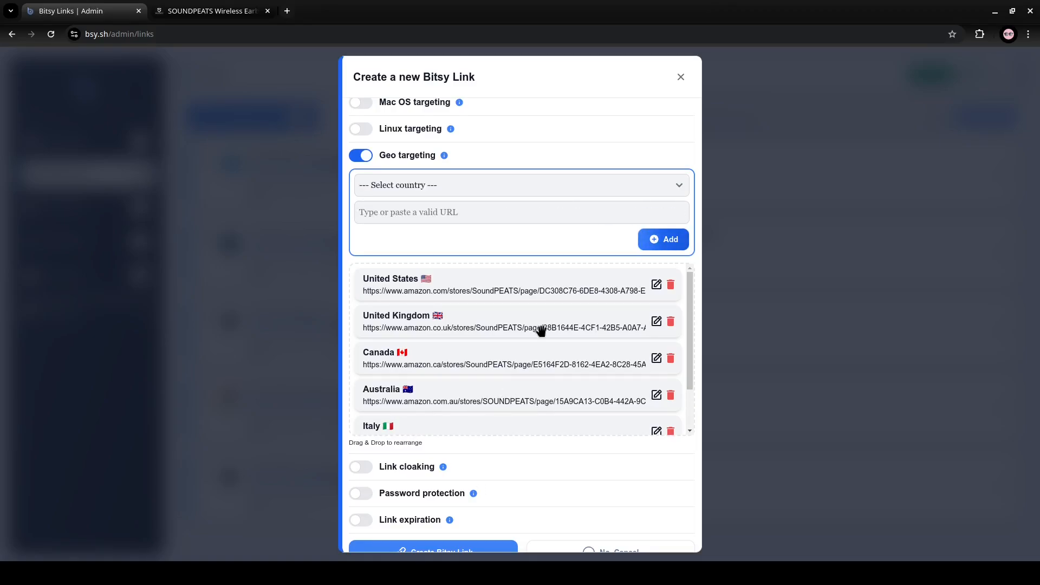
scroll(541, 330, down, 1)
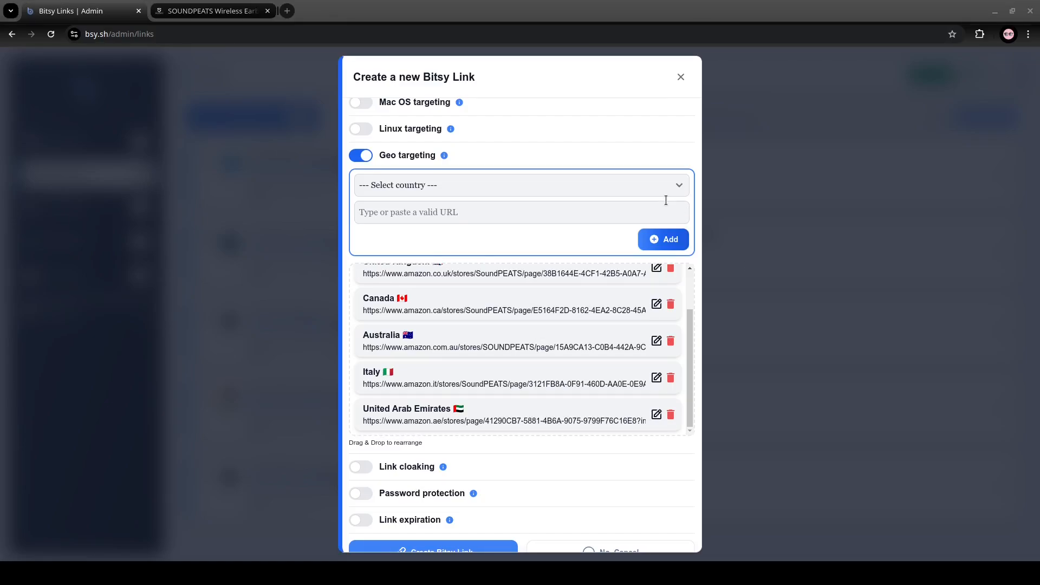
click(465, 183)
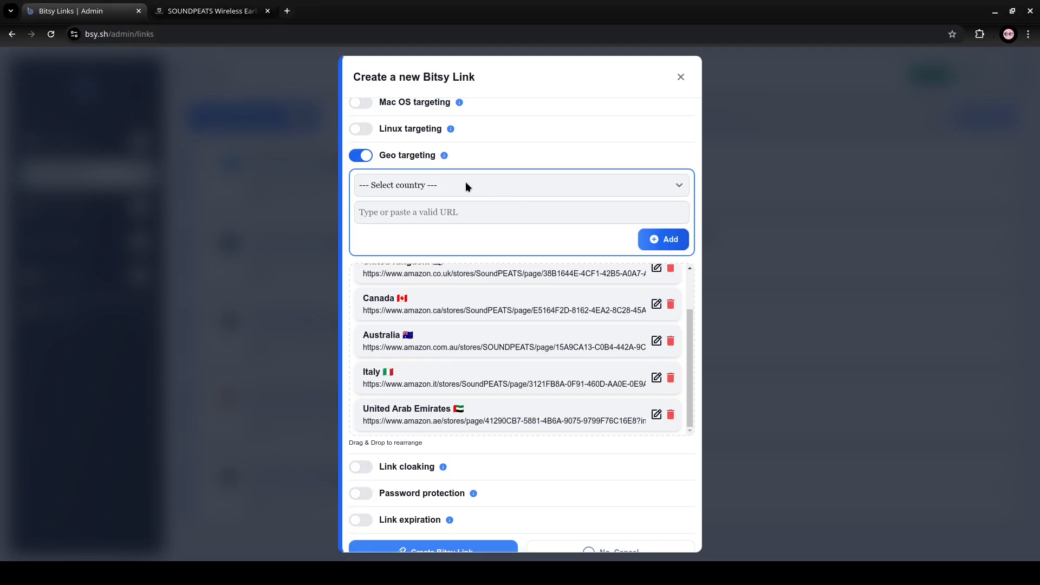
key(s)
key(s)
key(s)
key(s)
key(s)
key(s)
key(s)
key(s)
key(s)
key(s)
key(s)
key(s)
key(Up)
click(429, 214)
text(https://www.amazon.sa/stores/page/9D282F50-B563-4861-89F7-133A1A057966?ingress=3)
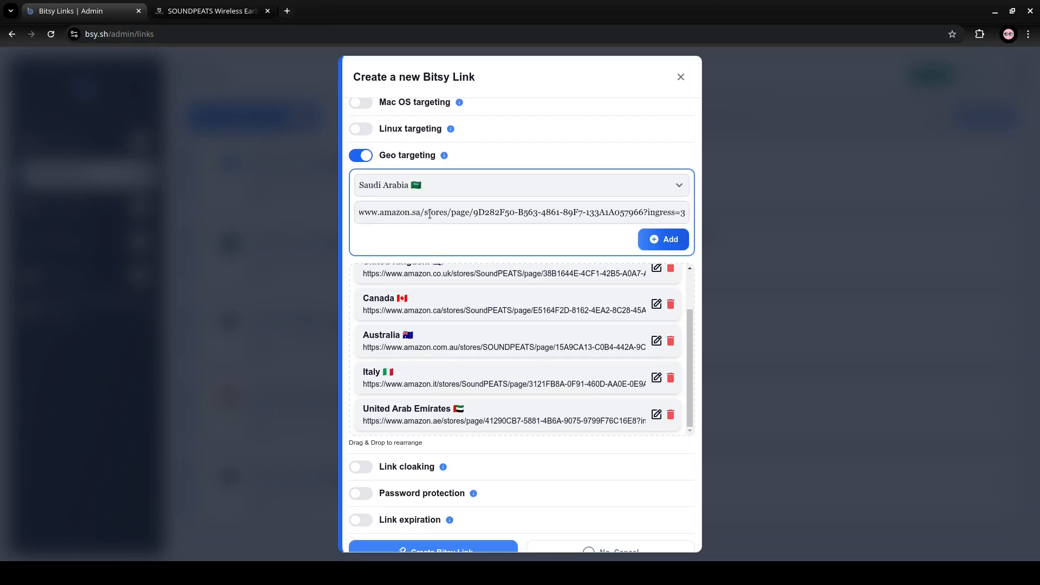
click(661, 243)
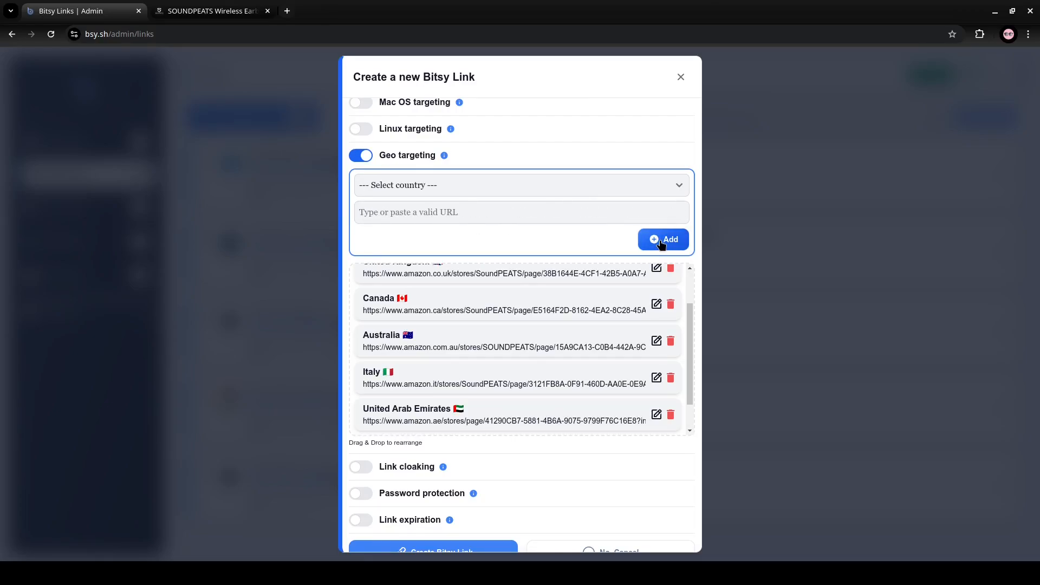
- Review the list of country targets and create the Bitsy link
scroll(536, 306, down, 1)
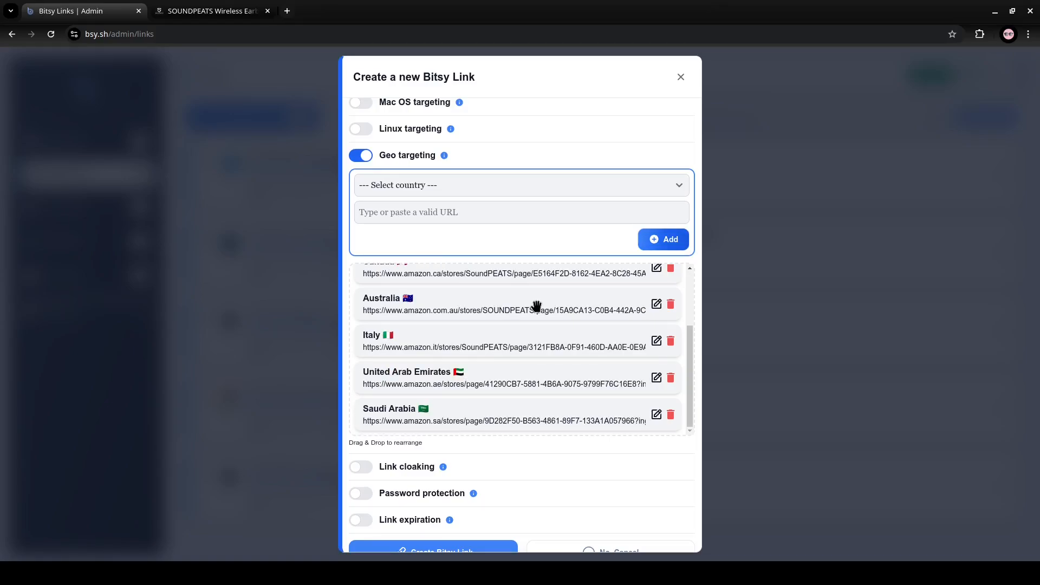
scroll(544, 425, down, 1)
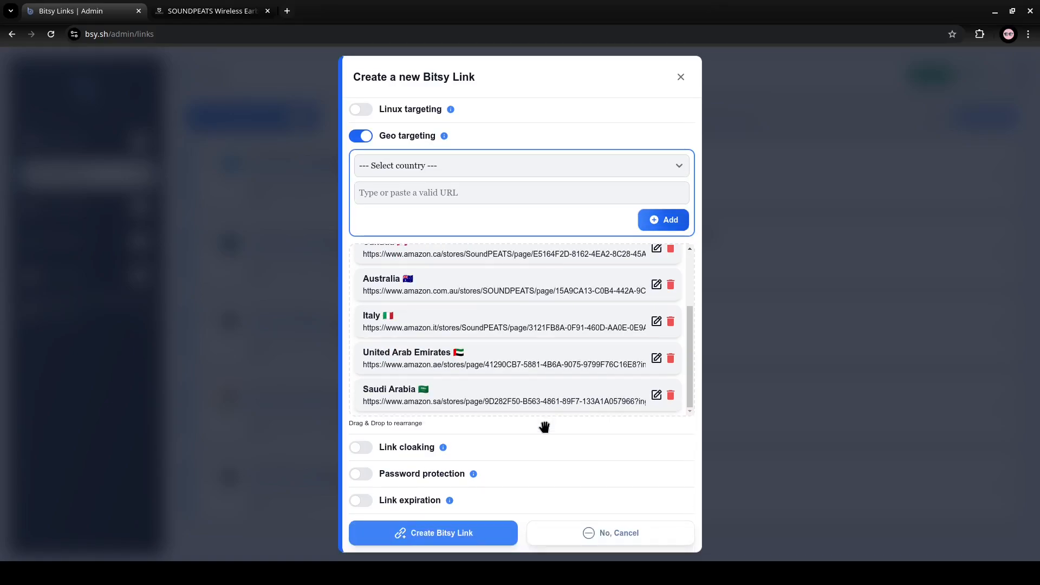
click(458, 533)
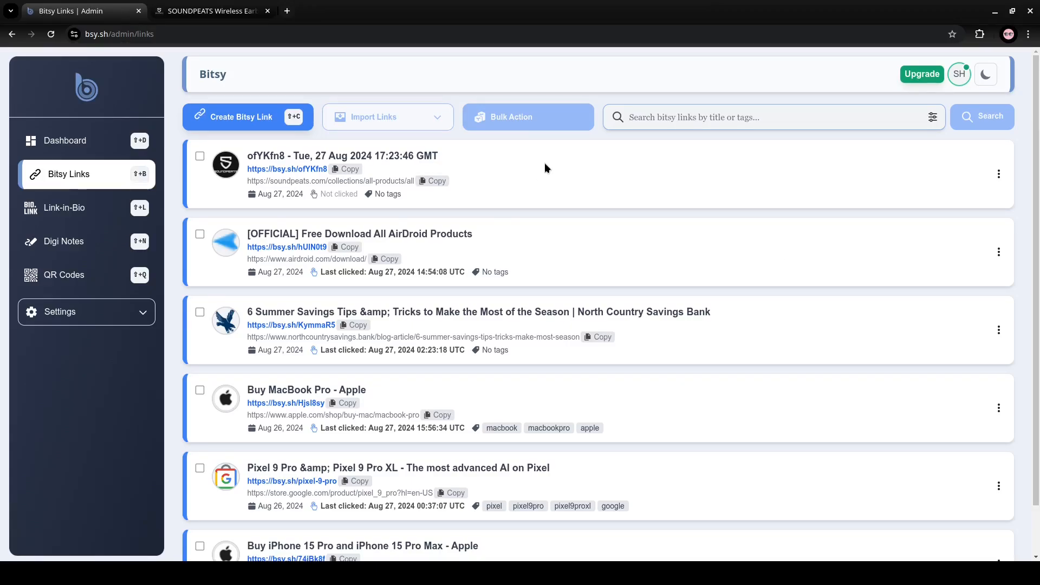
click(299, 169)
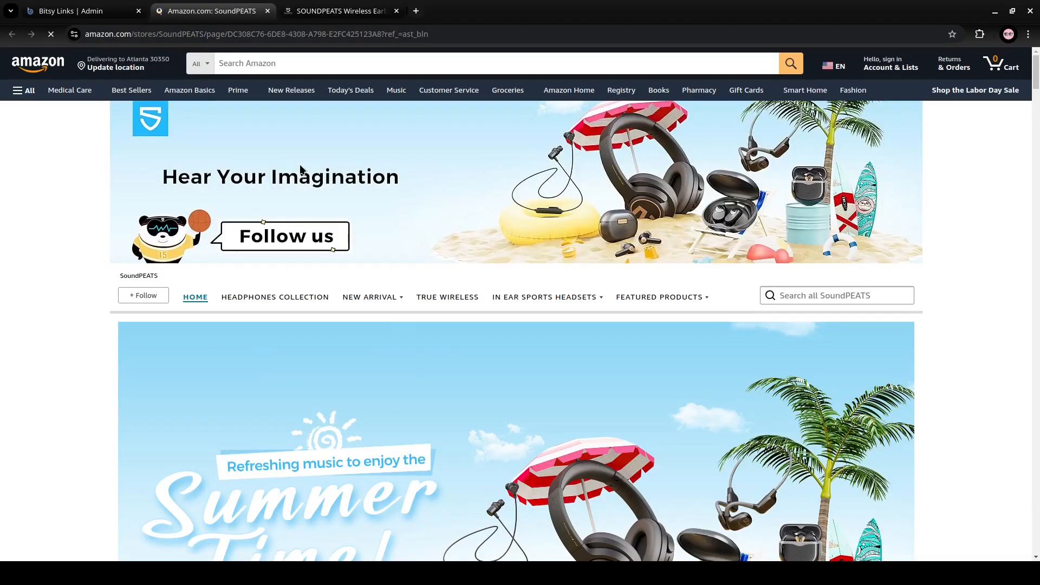
click(267, 11)
click(216, 10)
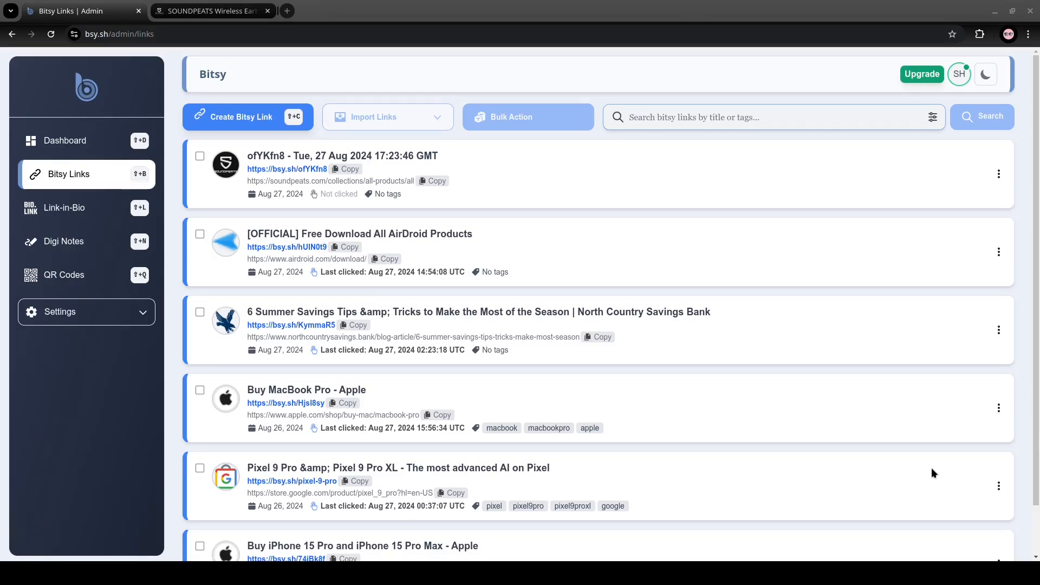
click(325, 10)
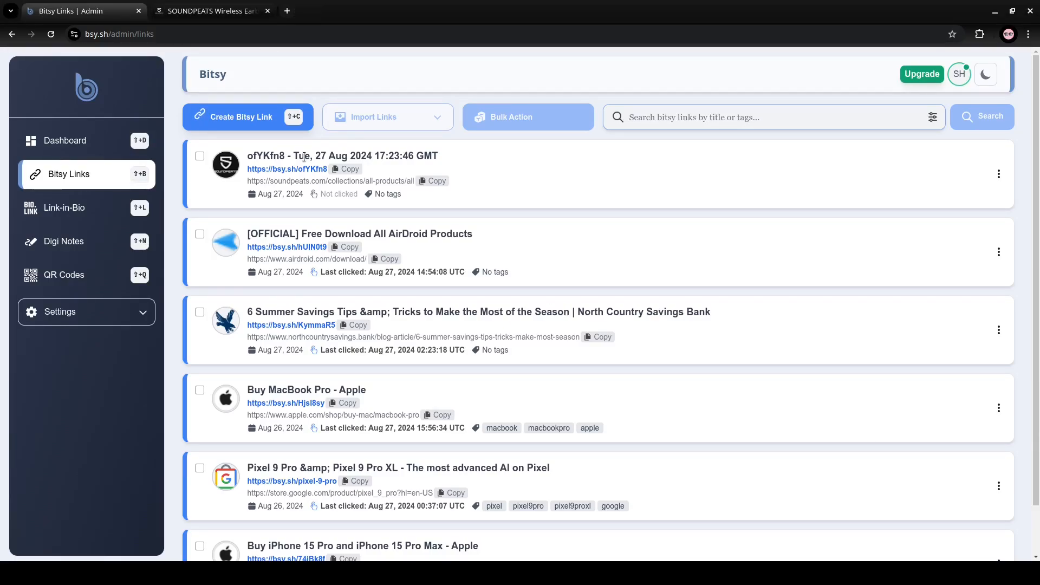